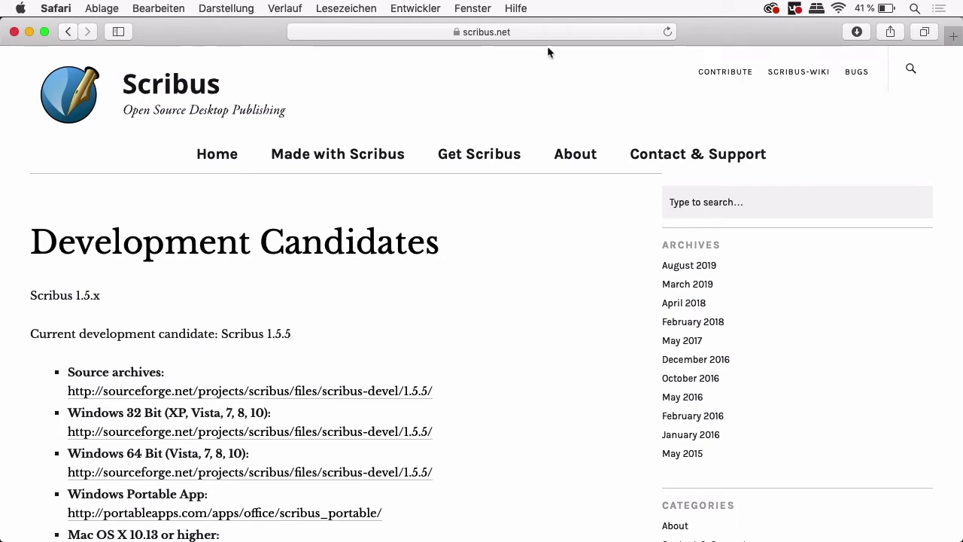
Step: Switch from the Safari development candidates page to Scribus 1.5.5 from the Dock
mouse_move(495, 158)
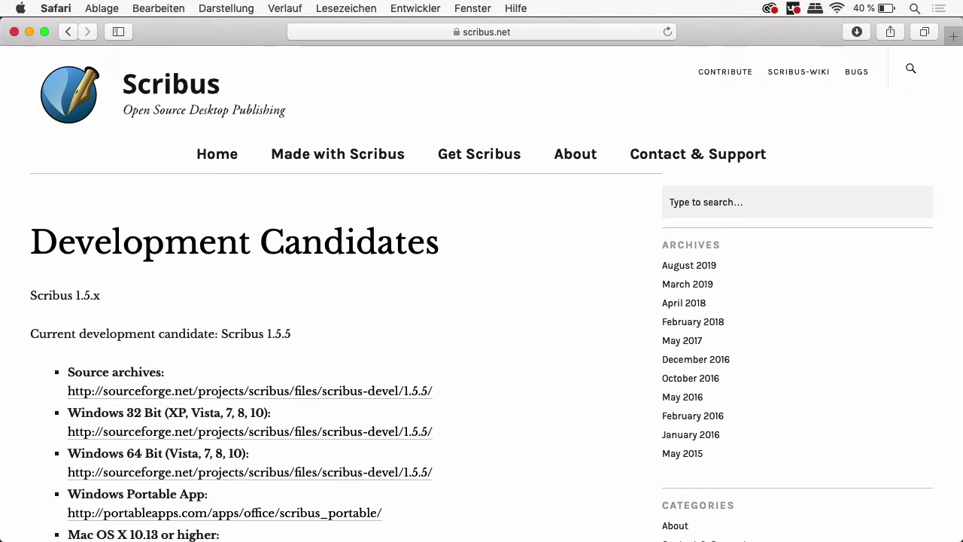
mouse_move(398, 528)
left_click(444, 528)
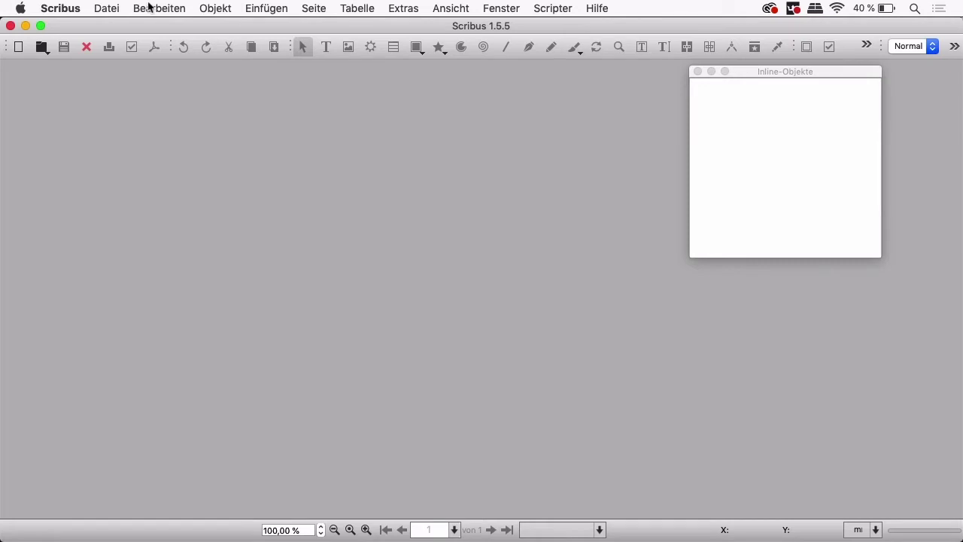
Step: Open Spirale.fh11 from the FreeHand folder through Datei > Öffnen
left_click(106, 8)
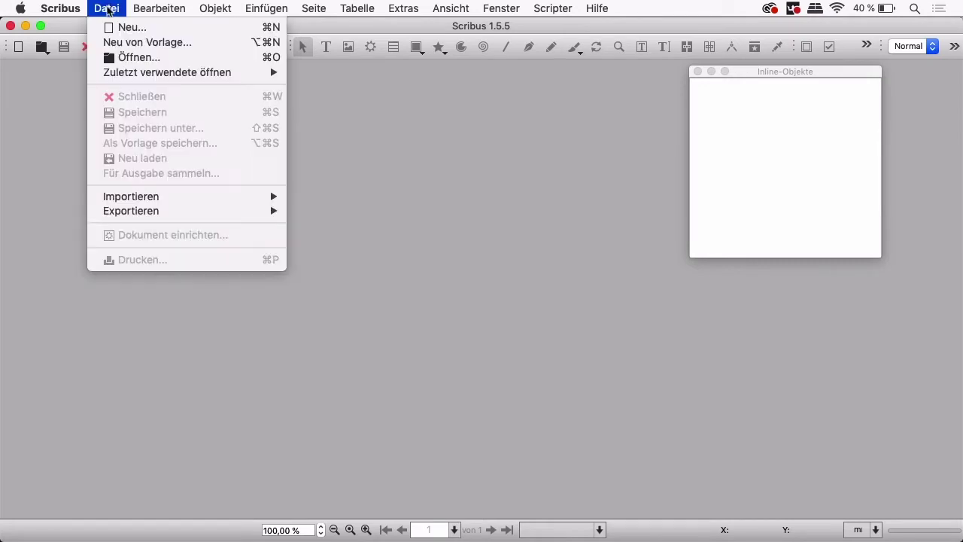
left_click(125, 58)
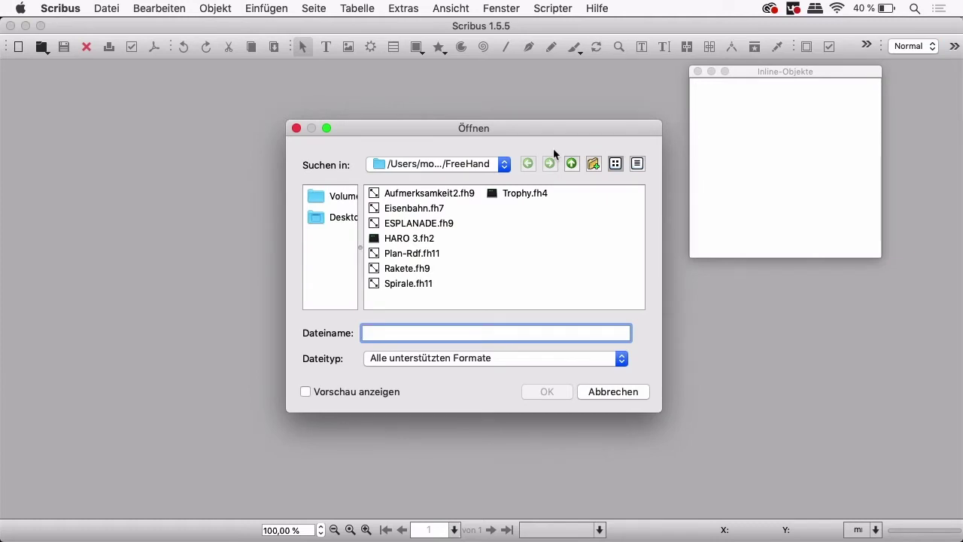
left_click(393, 284)
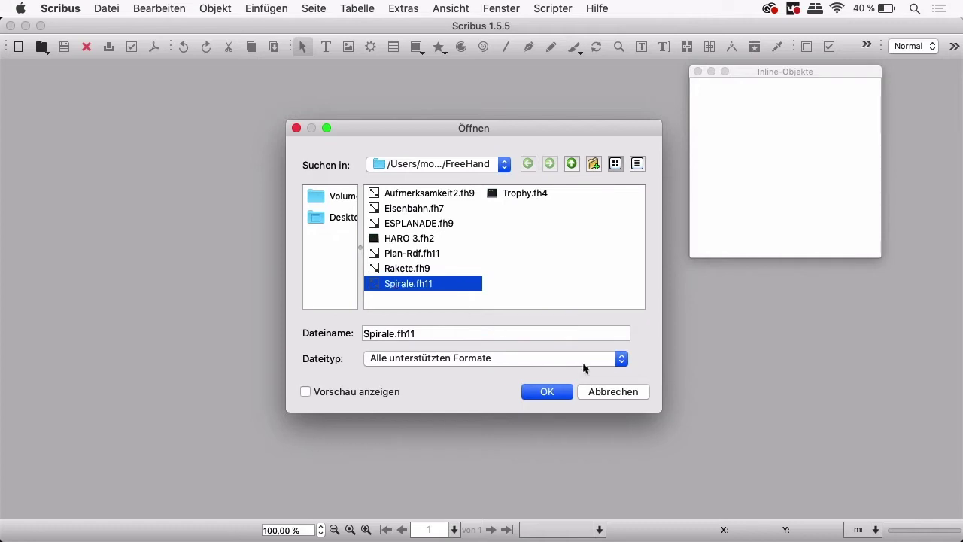
left_click(547, 397)
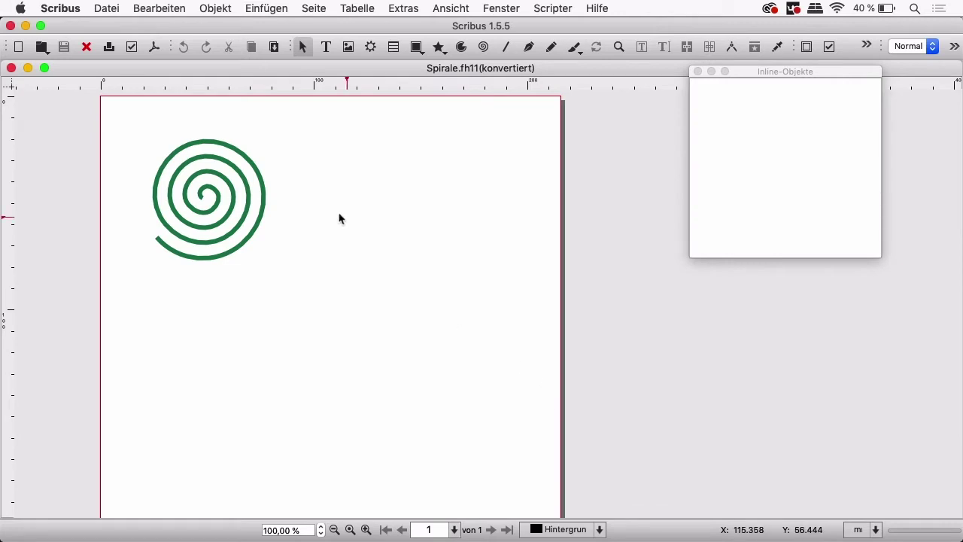
Step: Put the green spiral into node editing, then check Datei > Exportieren without exporting
left_click(264, 220)
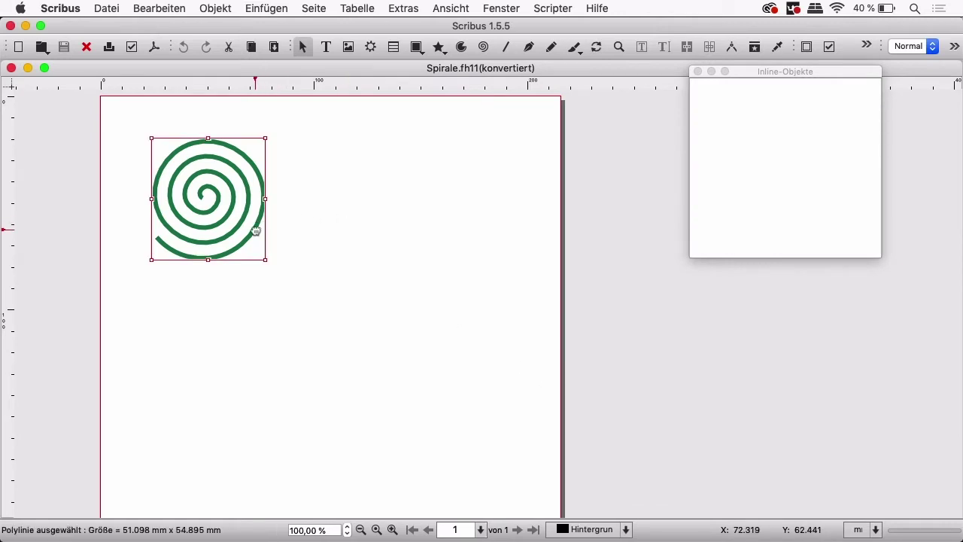
double_click(258, 233)
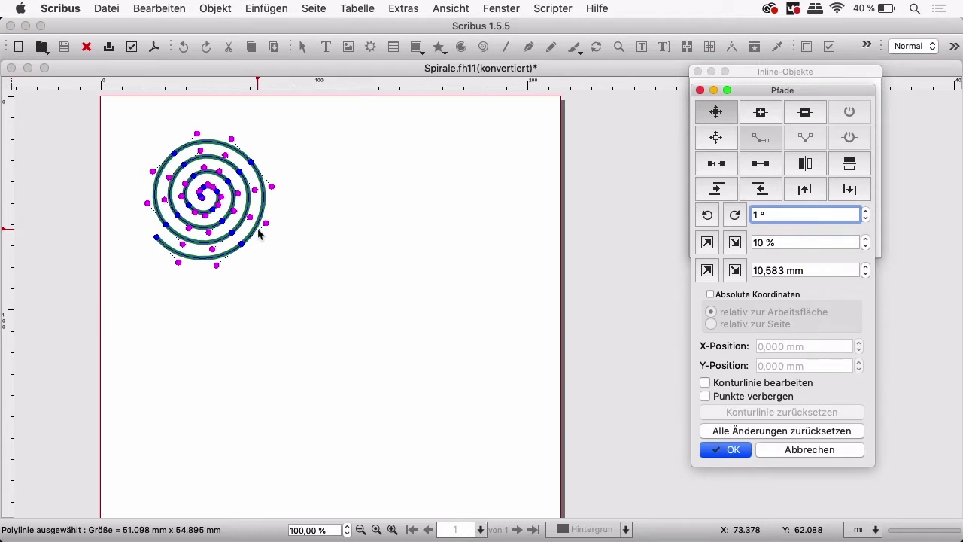
left_click(113, 8)
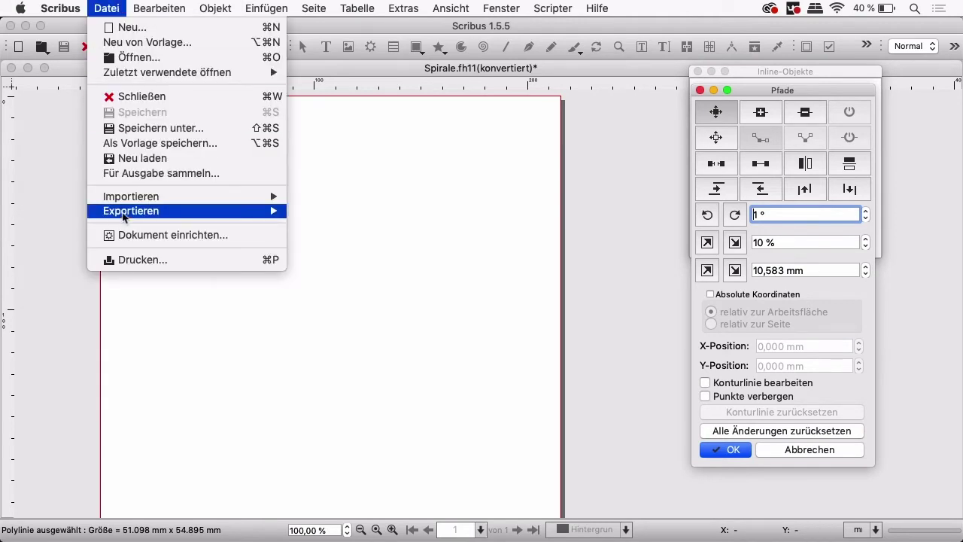
mouse_move(124, 216)
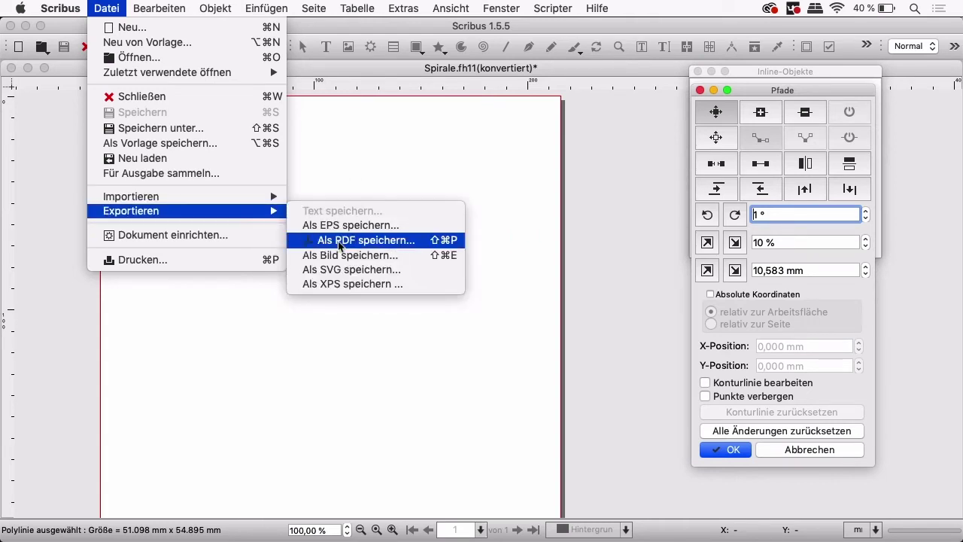
left_click(367, 176)
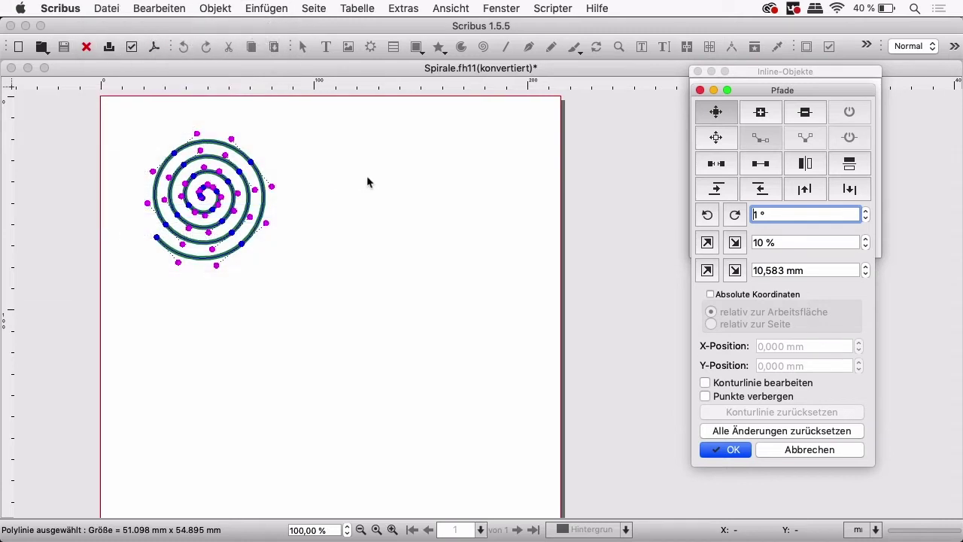
Step: Close the spiral document without saving and open Rakete.fh9 with Cmd+O
left_click(12, 68)
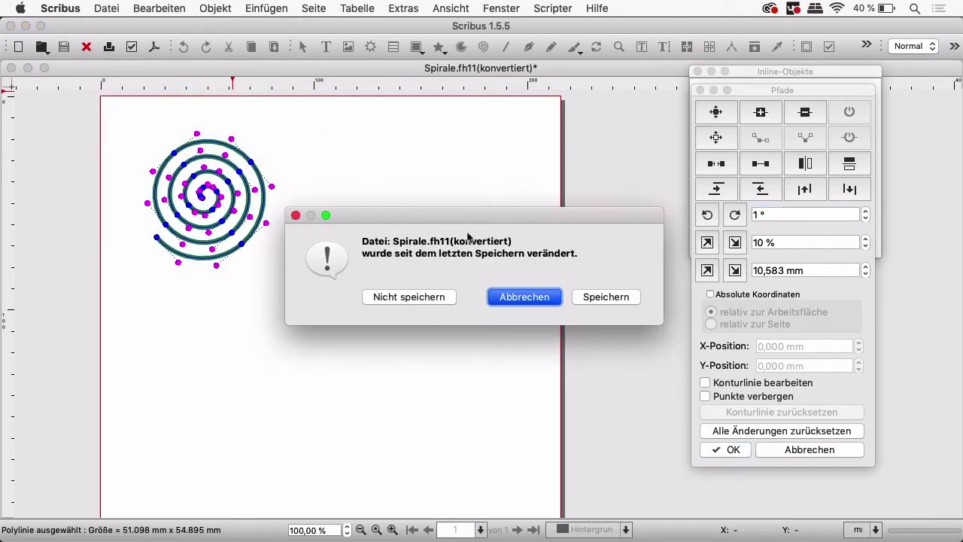
left_click(424, 300)
key("super+o")
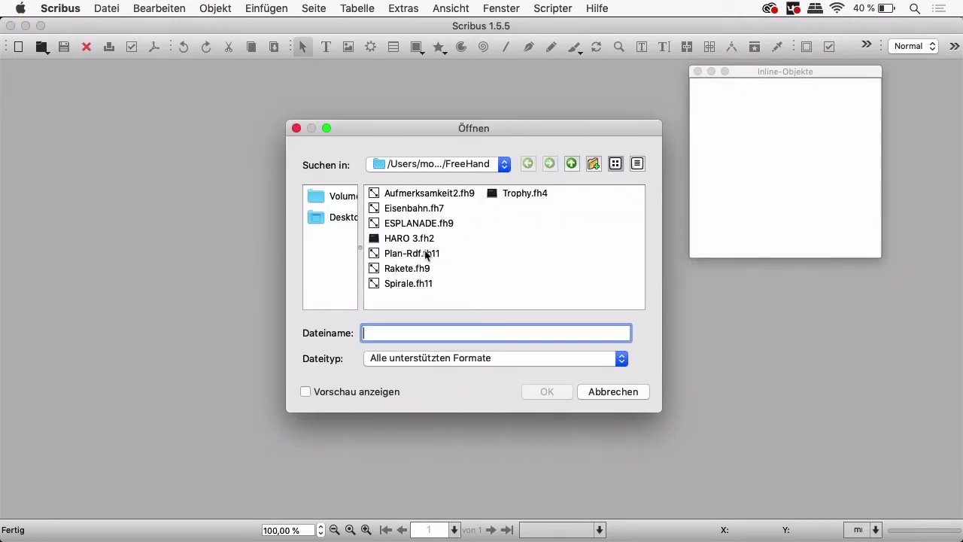
left_click(412, 269)
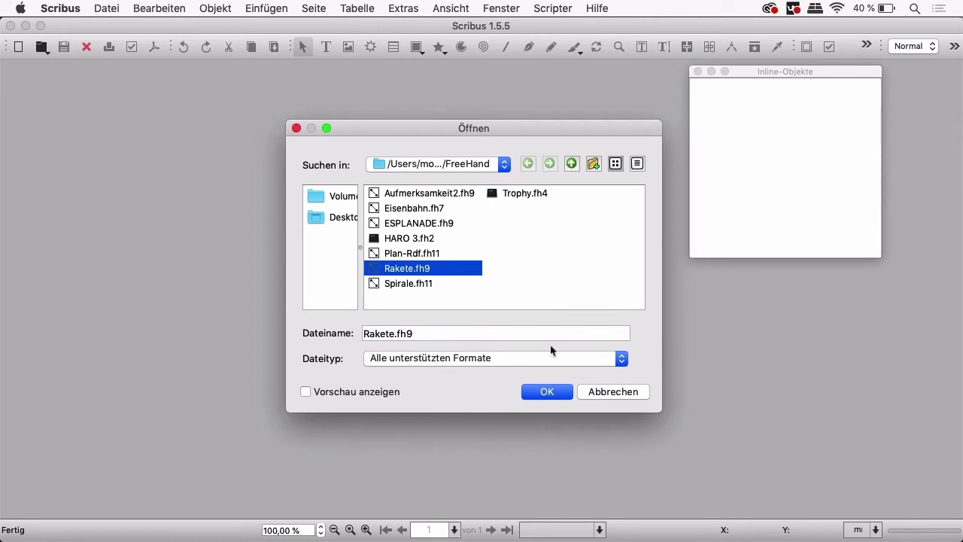
left_click(549, 392)
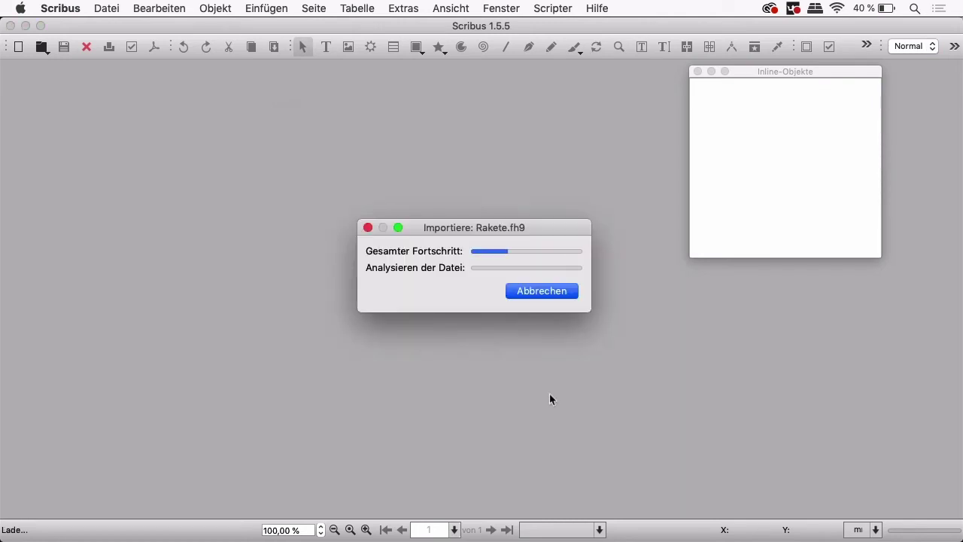
Step: Pan around the rocket, check the Export menu without exporting, then close the Rakete document
scroll(418, 389, "down", 5)
scroll(418, 389, "left", 8)
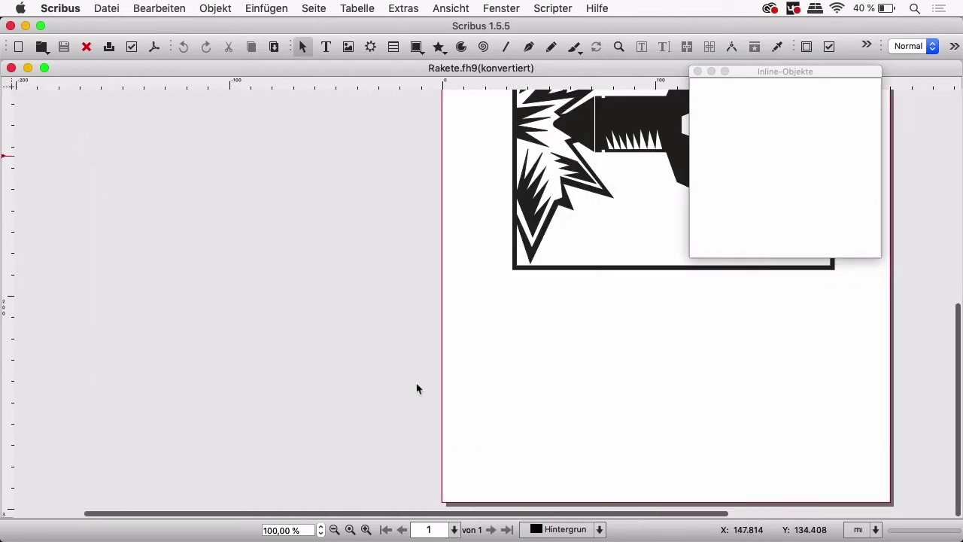
scroll(417, 388, "up", 5)
scroll(417, 388, "right", 5)
scroll(418, 388, "down", 5)
scroll(417, 388, "up", 6)
scroll(418, 388, "right", 2)
scroll(418, 388, "down", 4)
scroll(418, 388, "left", 3)
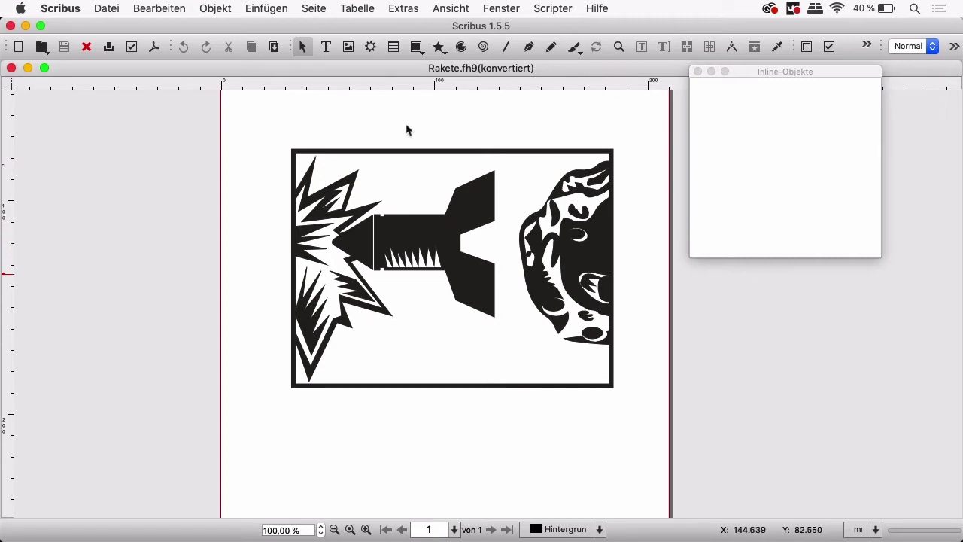
left_click(111, 12)
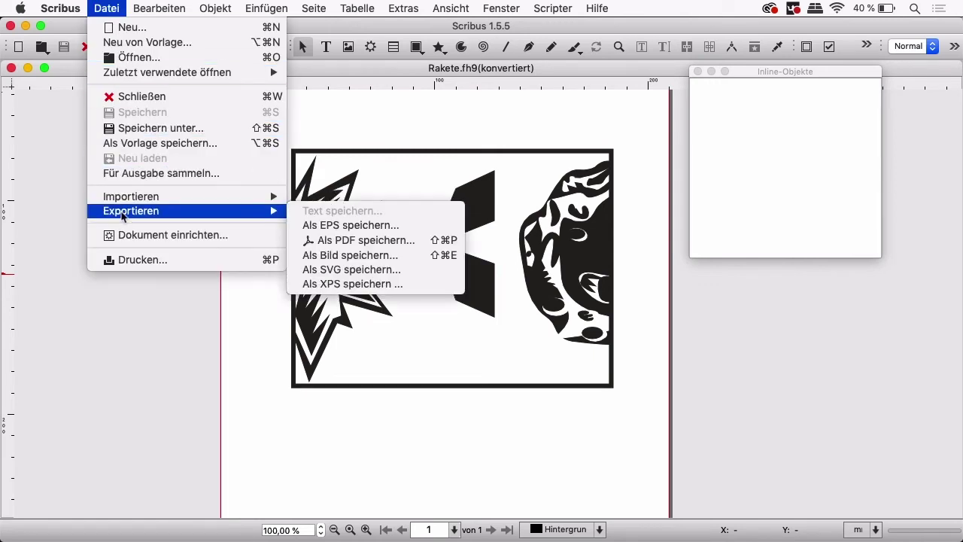
left_click(108, 7)
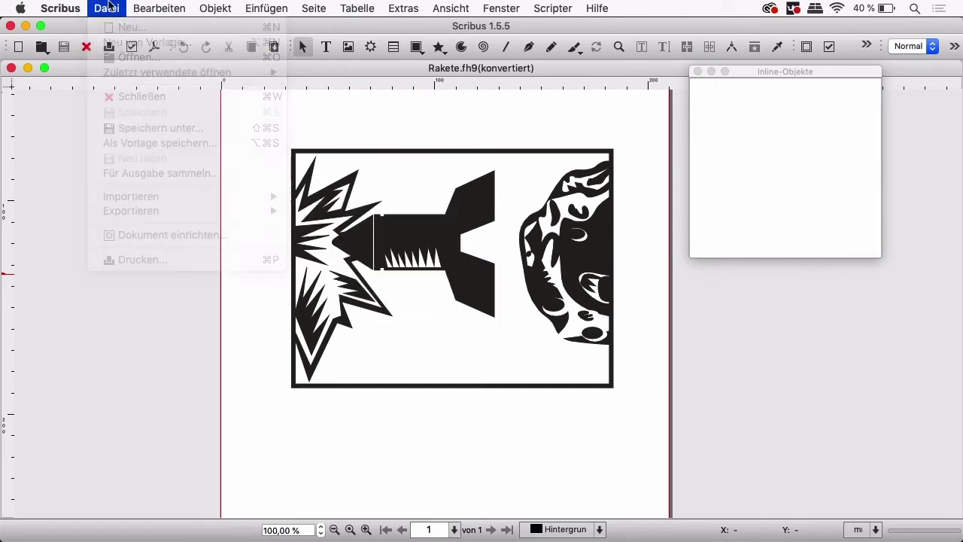
left_click(11, 67)
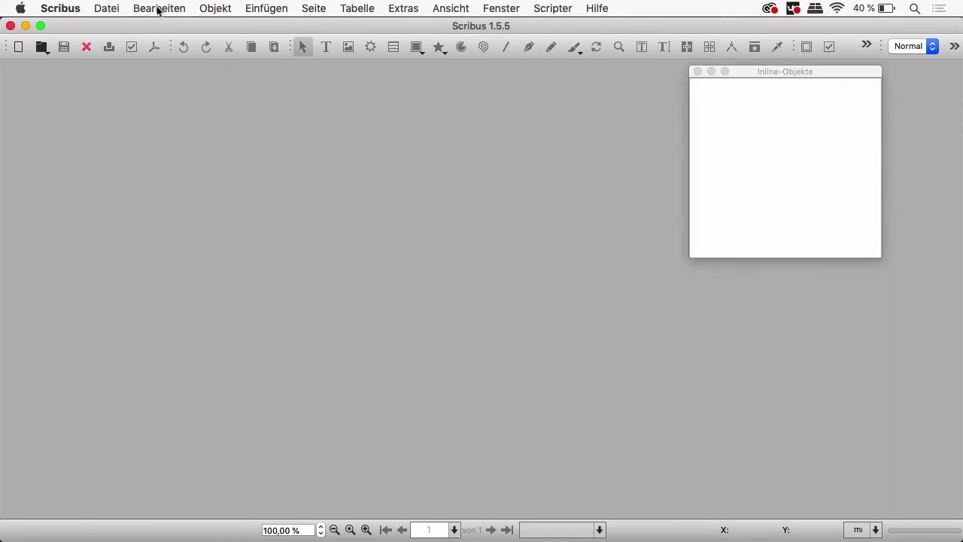
Step: Open Aufmerksamkeit2.fh9, scroll over the cycle diagram, close it and reopen the Öffnen dialog
key("super+o")
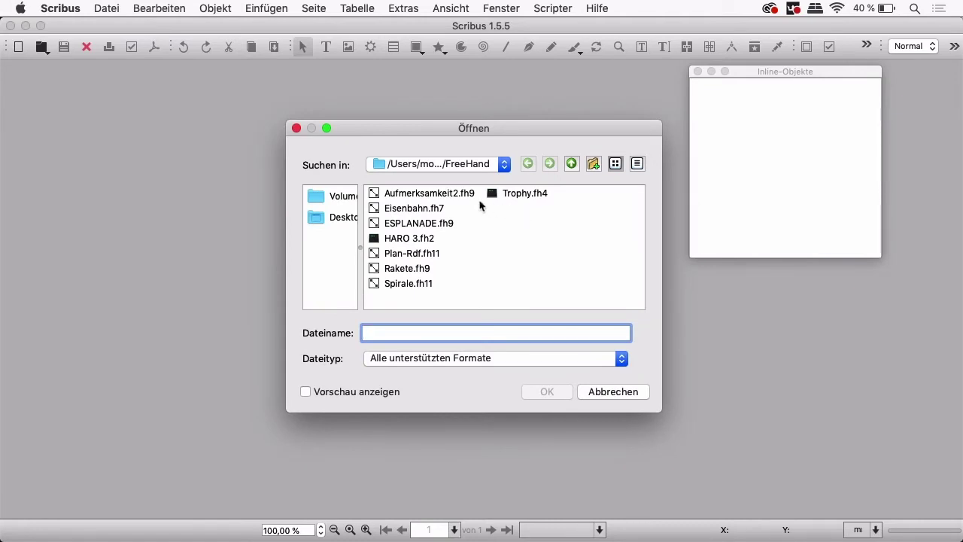
left_click(459, 195)
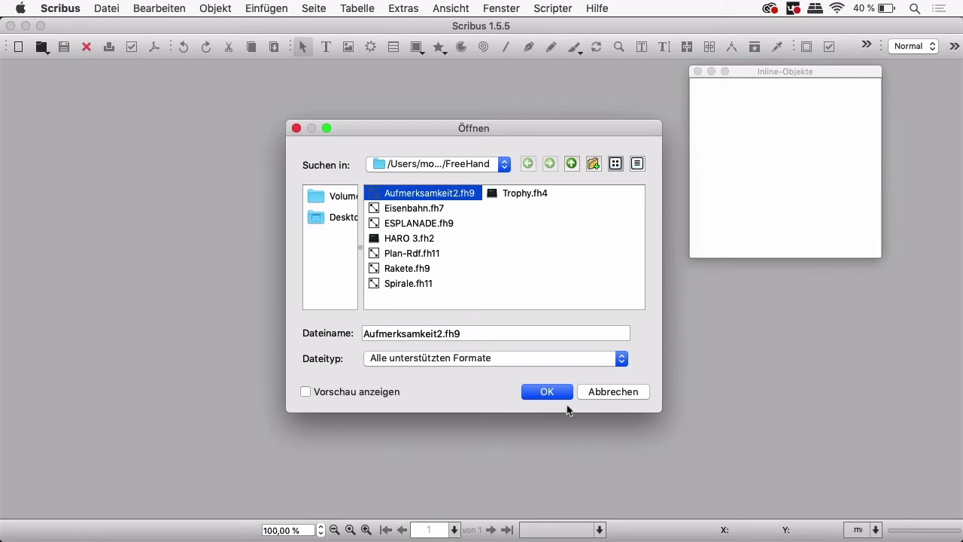
left_click(550, 392)
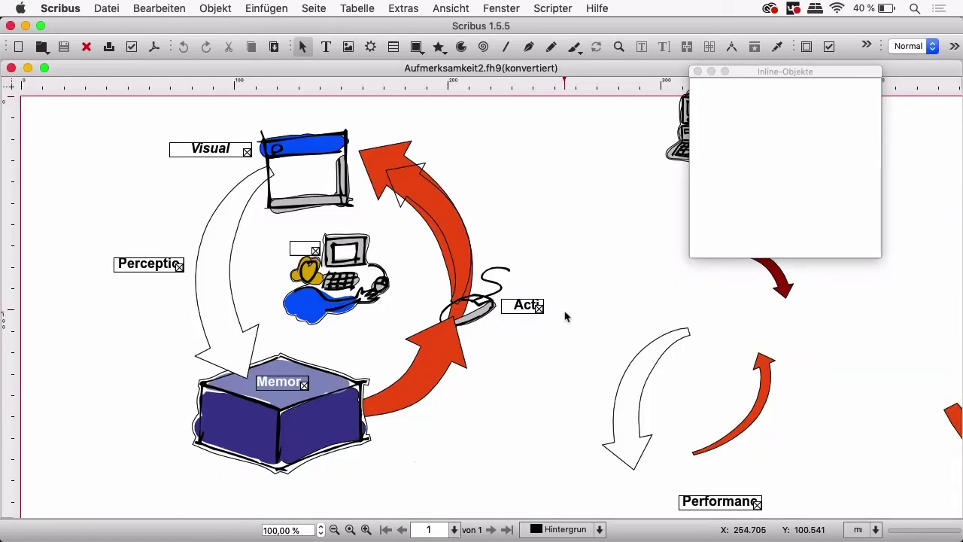
scroll(566, 316, "left", 2)
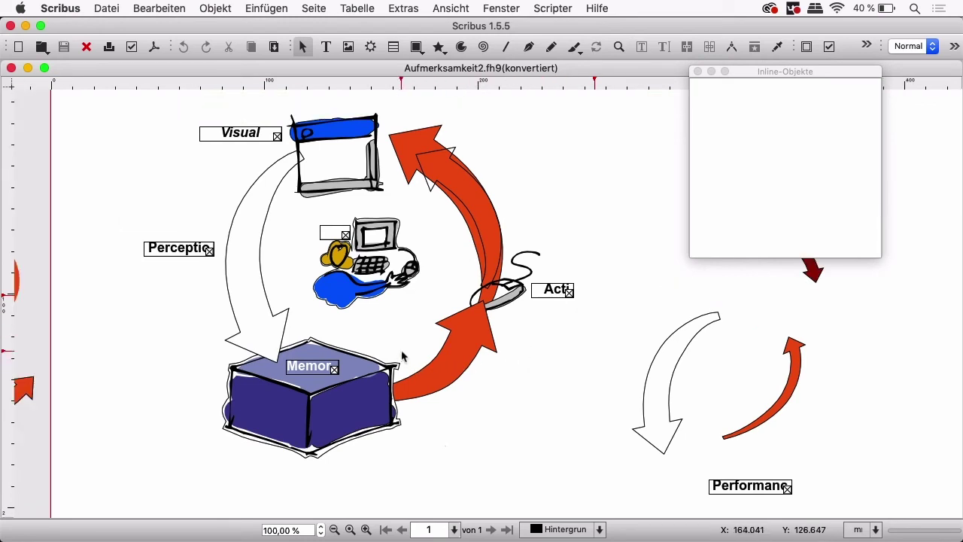
scroll(402, 356, "up", 3)
scroll(402, 356, "left", 3)
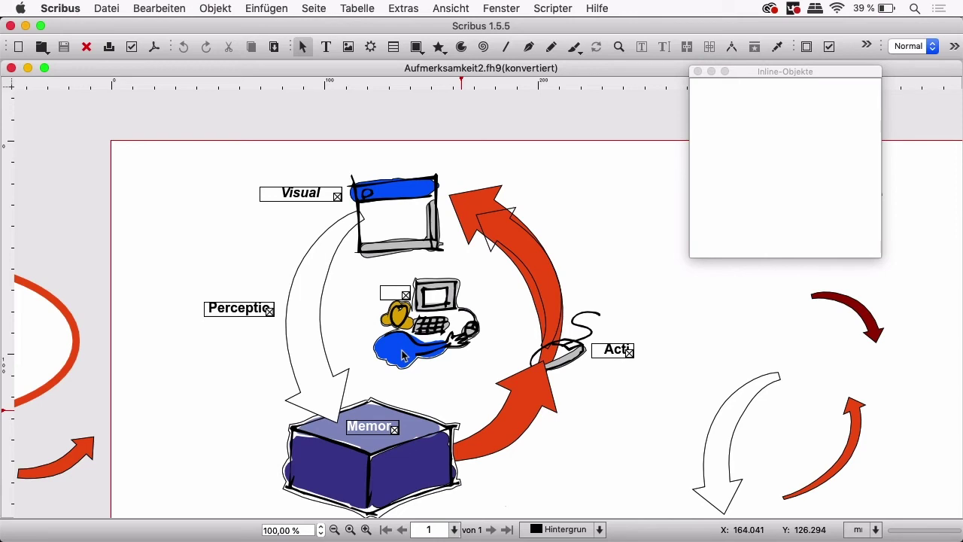
left_click(11, 67)
key("super+o")
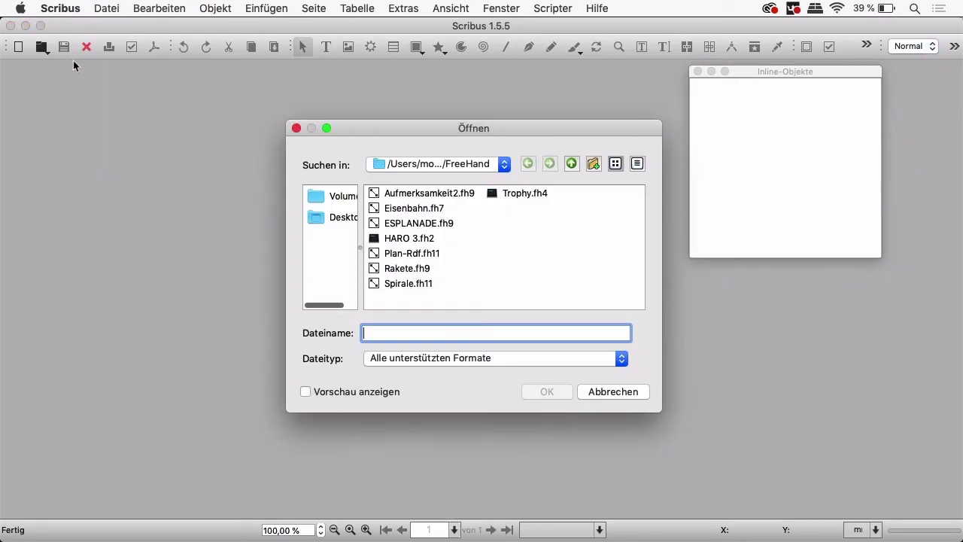
Step: Open Plan-Rdf.fh11, which appears as a blank page, then close it
left_click(443, 254)
left_click(545, 391)
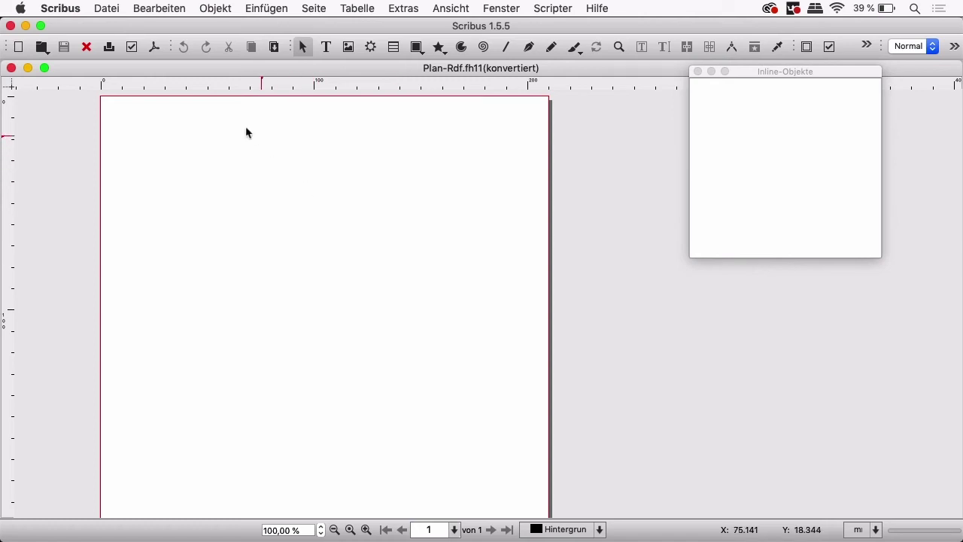
left_click(11, 68)
Step: Open Eisenbahn.fh7 via Datei > Öffnen, close the train document, and reopen the Öffnen dialog
left_click(106, 8)
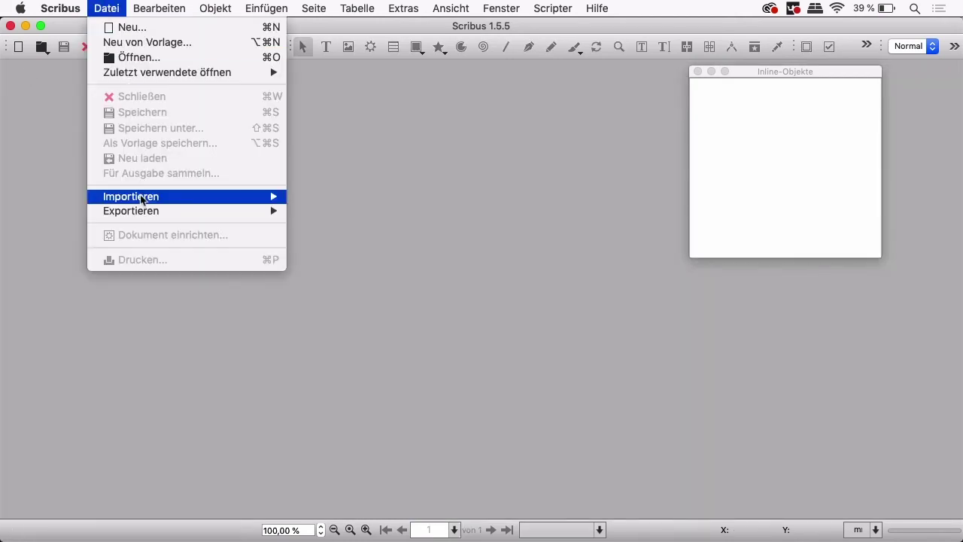
left_click(139, 58)
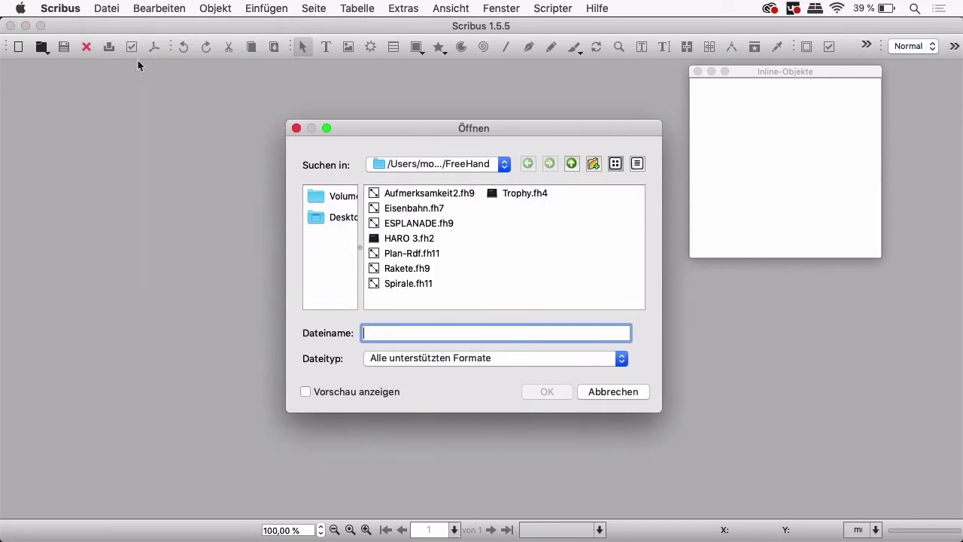
left_click(426, 210)
left_click(547, 393)
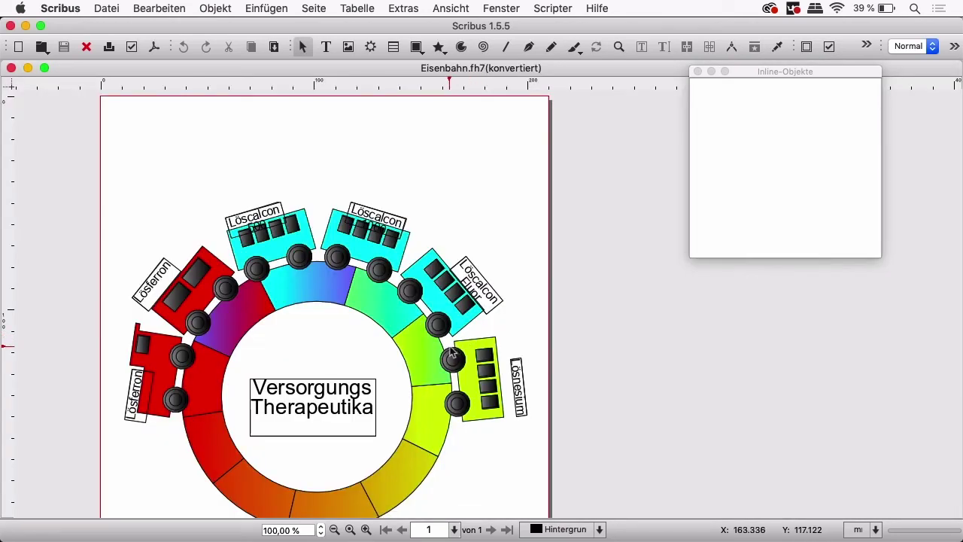
left_click(11, 69)
key("super+o")
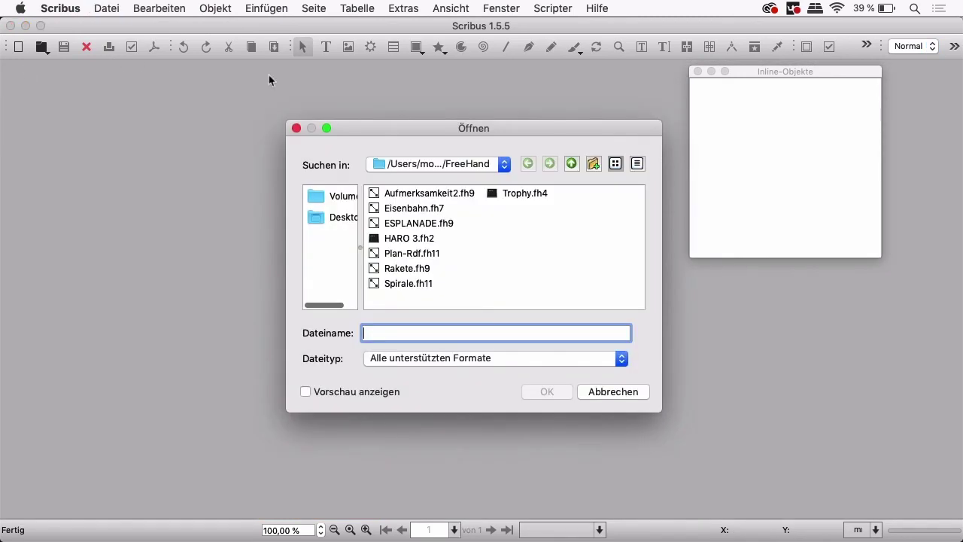
Step: Try opening Trophy.fh4, which triggers the unusable-format error alert
left_click(539, 194)
left_click(555, 393)
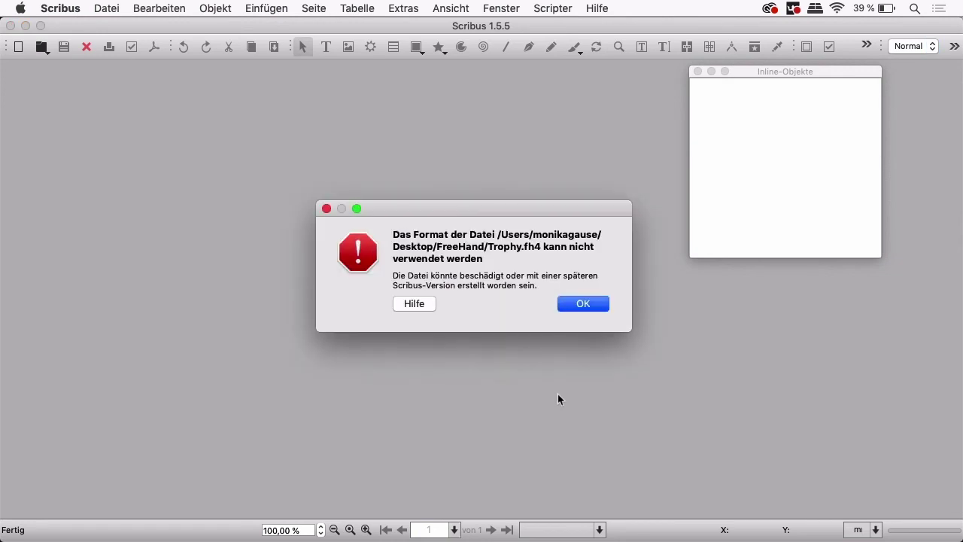